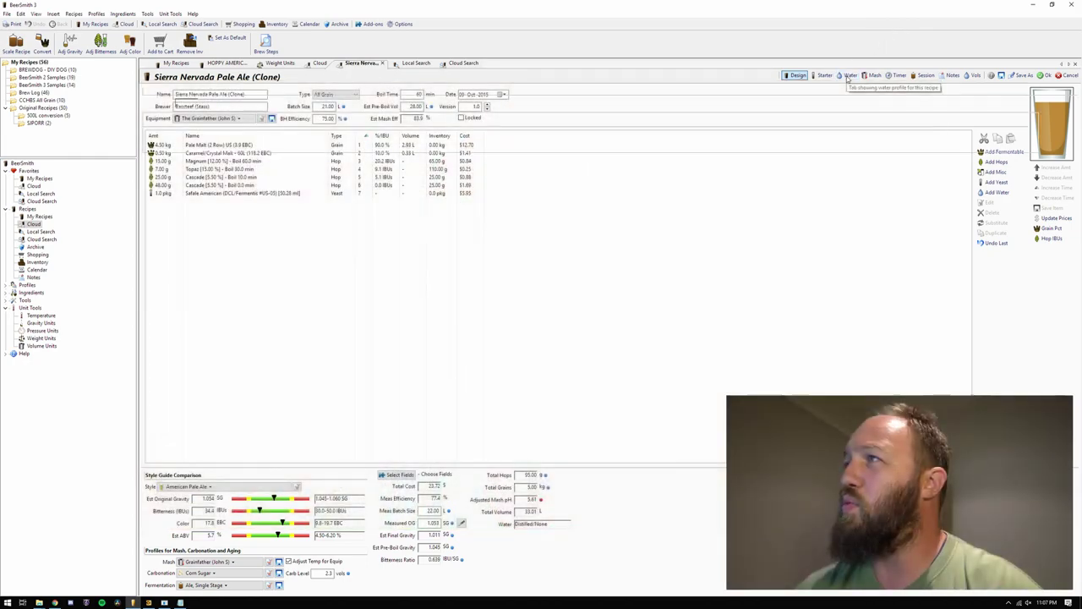
# - Add 33.01 L of Croudace Bay (Guess) as the recipe's base water
pyautogui.click(848, 76)
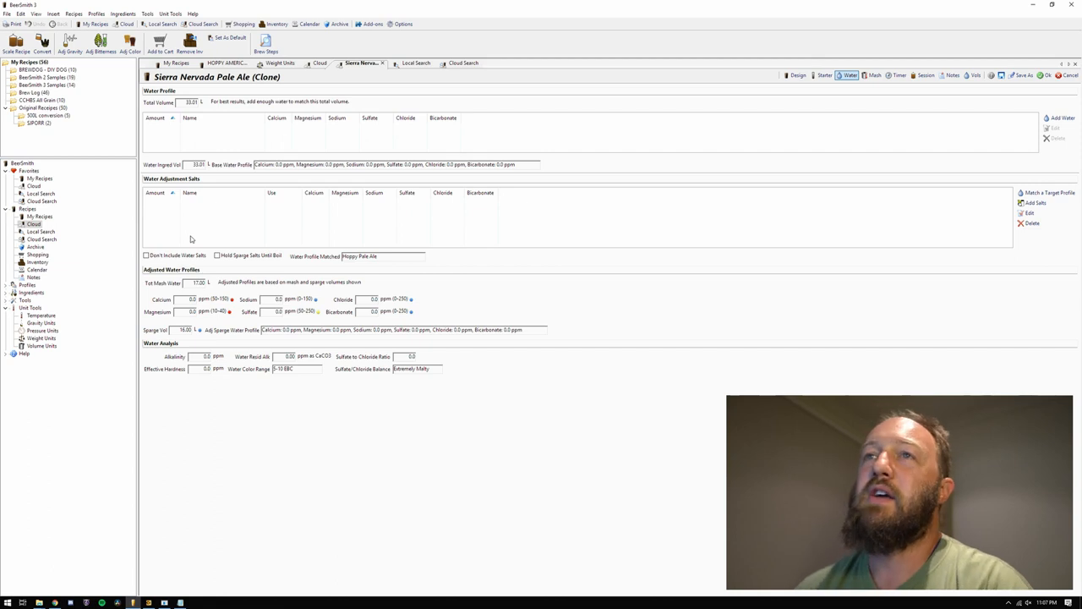
pyautogui.click(1058, 119)
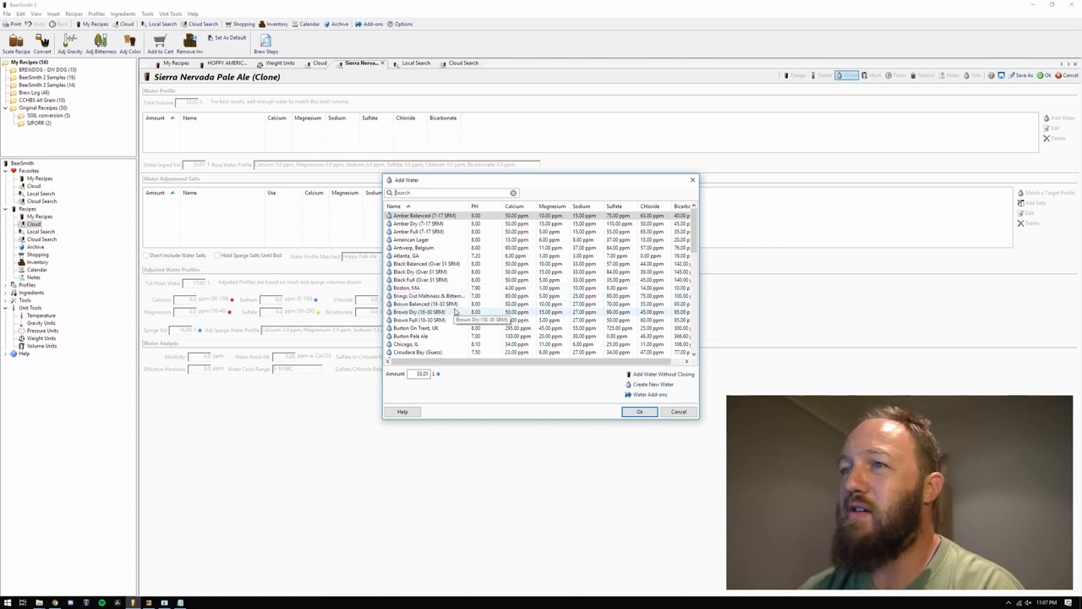
pyautogui.scroll(-2, 455, 313)
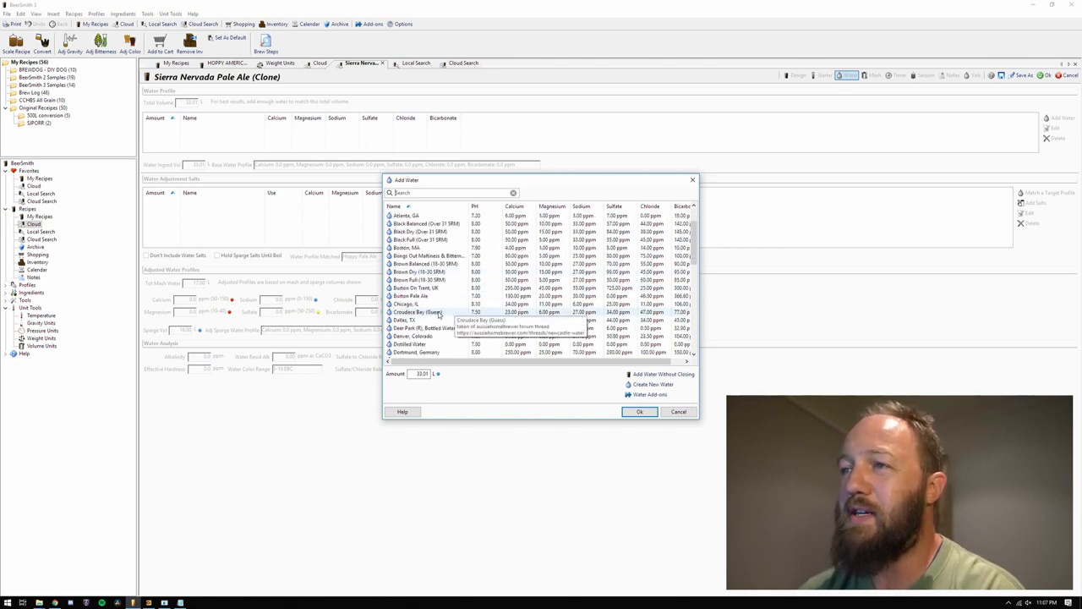
pyautogui.doubleClick(452, 312)
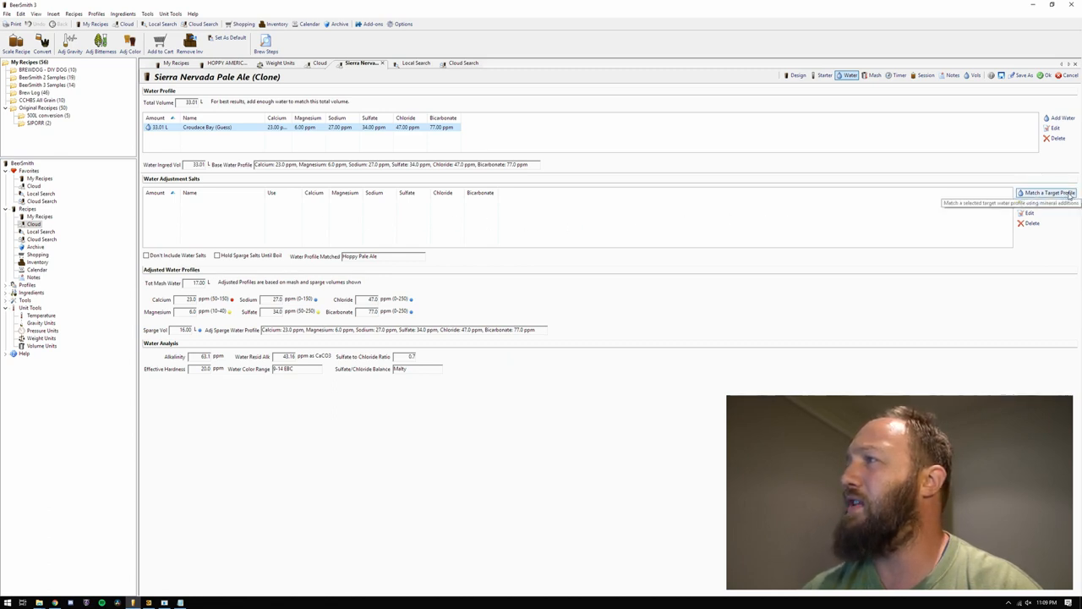
# - Start matching the water to a target and bring up the list of target profiles
pyautogui.click(1047, 192)
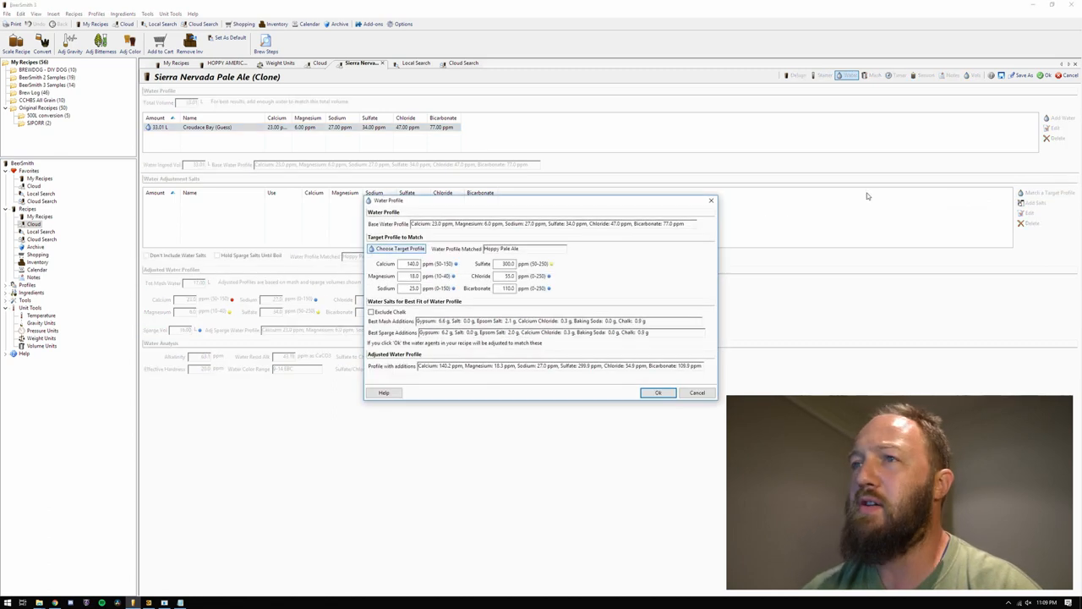
pyautogui.click(393, 249)
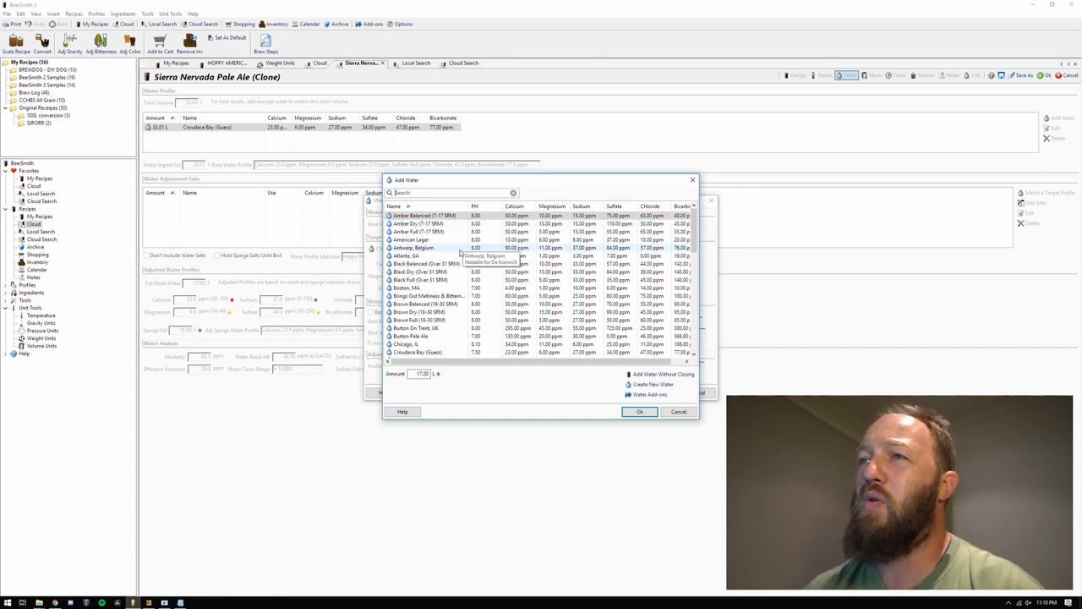
pyautogui.scroll(-3, 442, 252)
pyautogui.scroll(-2, 441, 252)
pyautogui.scroll(-1, 443, 251)
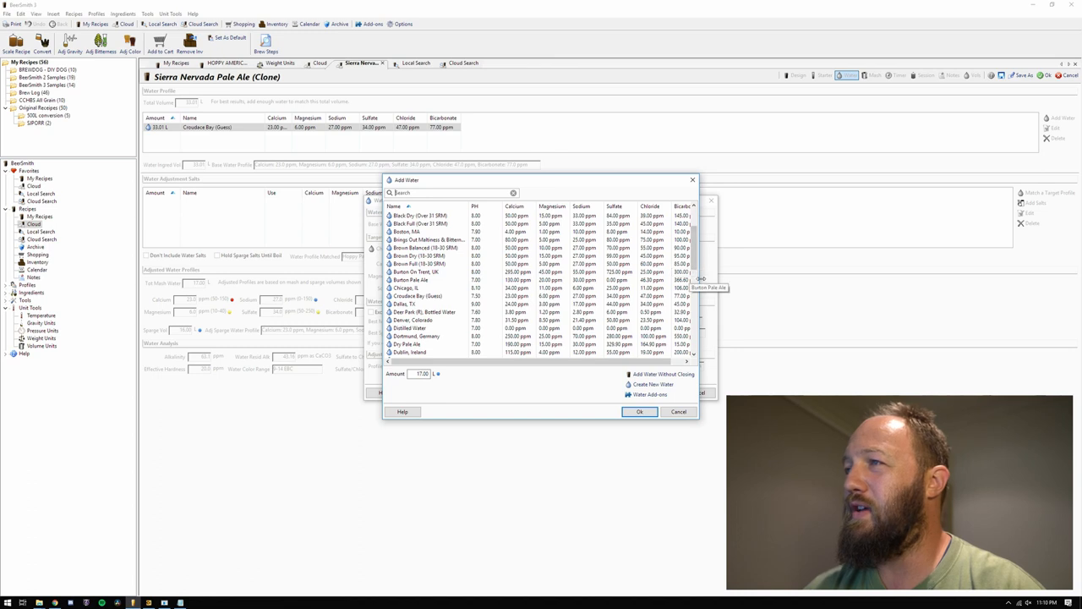
# - Match Hoppy Pale Ale as the target water and apply the suggested calcium chloride, chalk and Epsom salt additions
pyautogui.moveTo(698, 279); pyautogui.dragTo(746, 283)
pyautogui.scroll(-3, 455, 279)
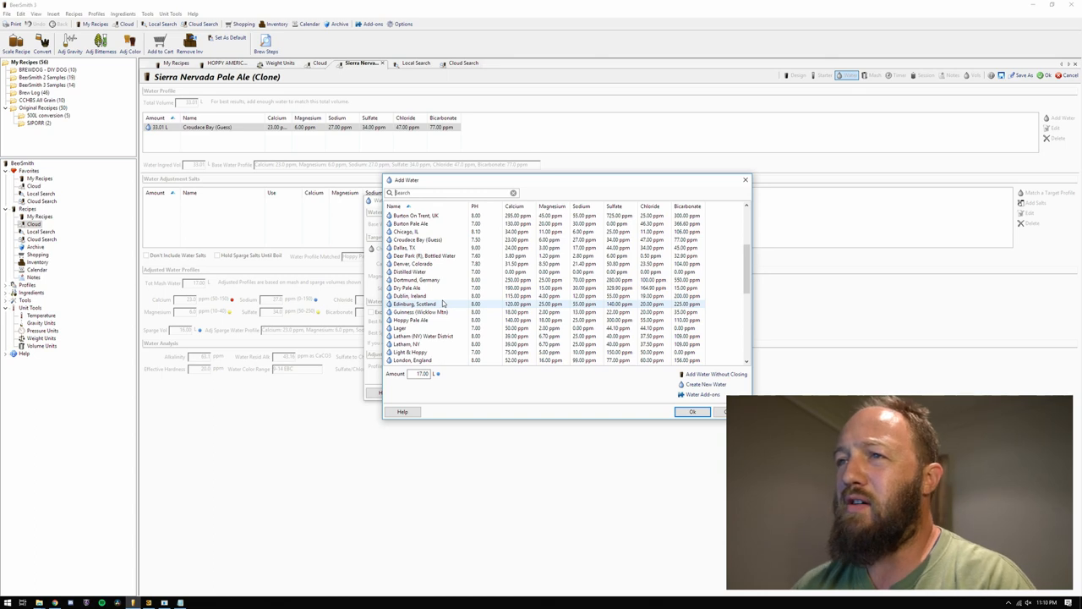
pyautogui.scroll(-1, 443, 303)
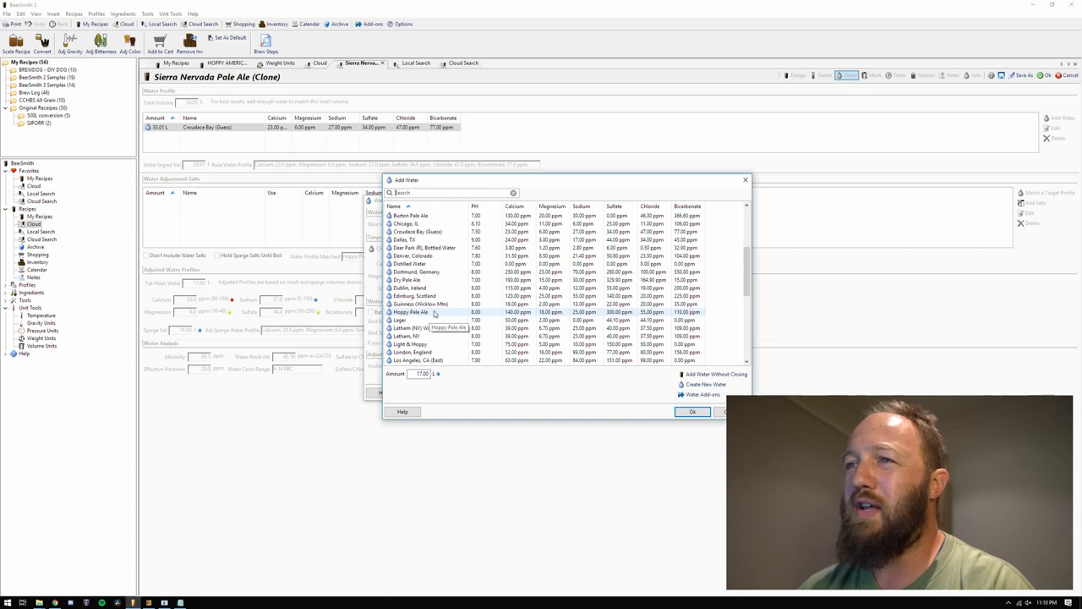
pyautogui.click(438, 313)
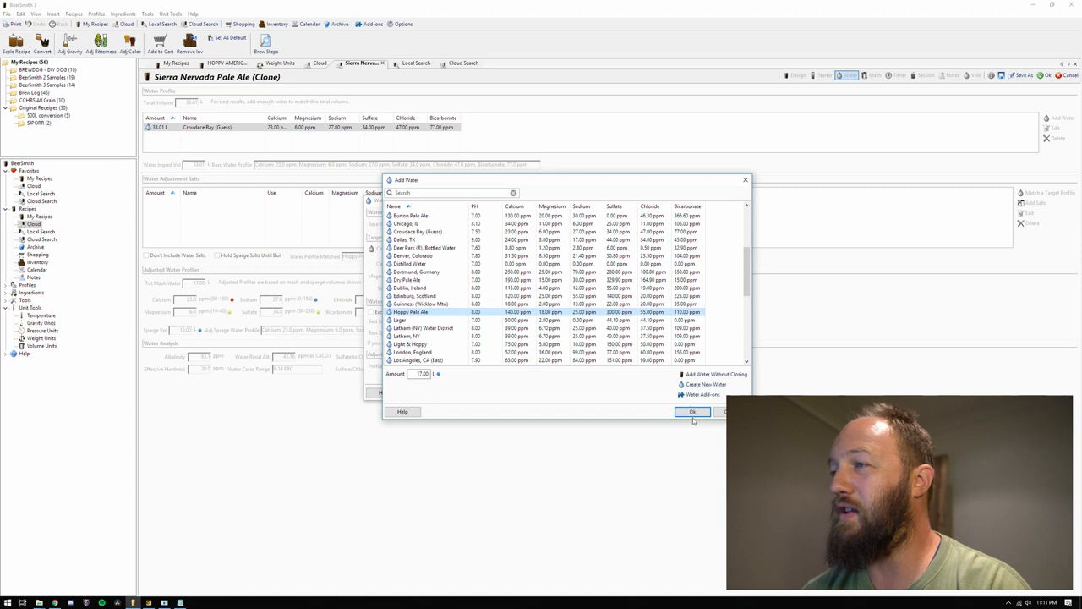
pyautogui.click(692, 412)
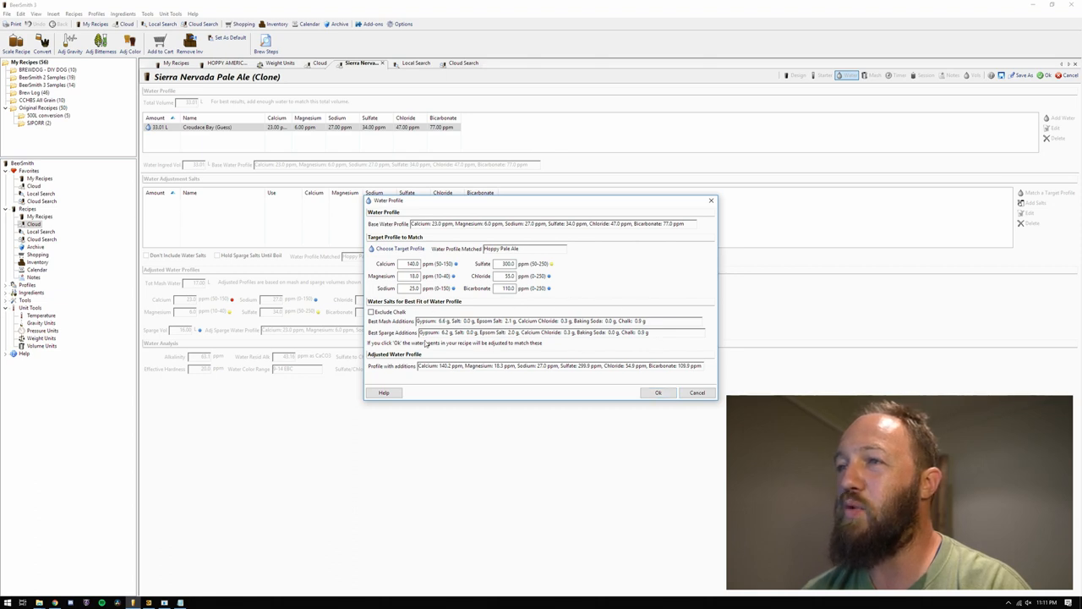
pyautogui.click(659, 394)
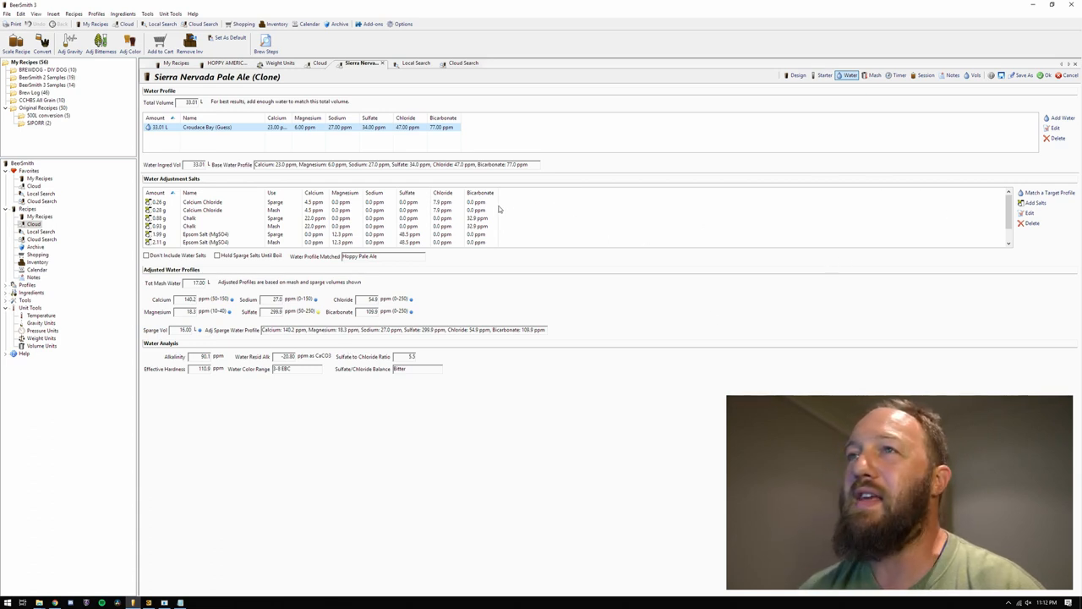
# - Return to the Design view showing Croudace Bay water and the mash and sparge salts in the ingredients
pyautogui.click(798, 76)
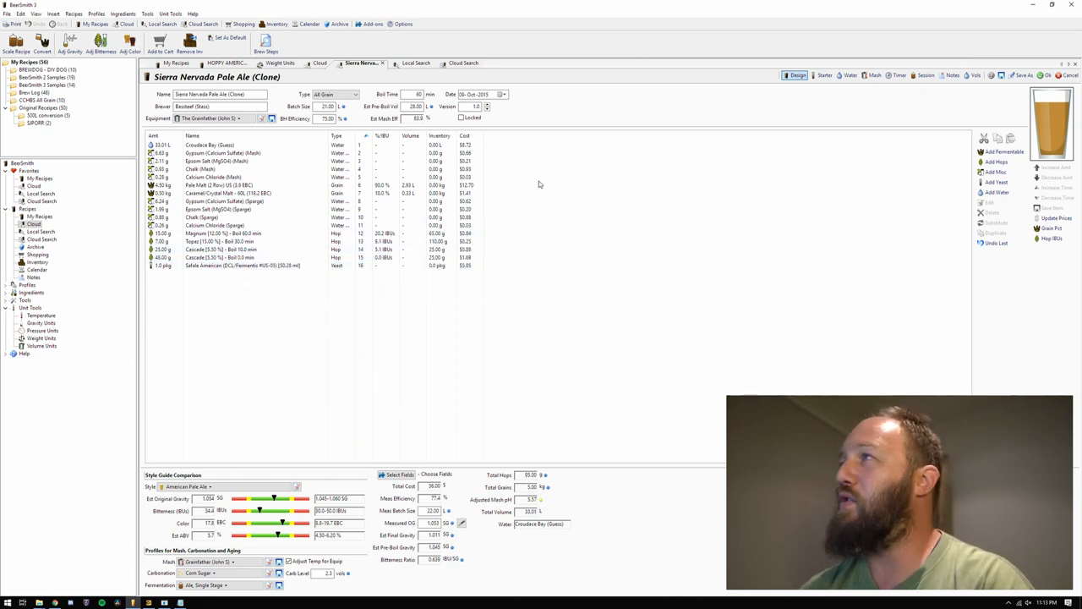
# - Show the mash profile with its unadjusted mash pH of 5.57
pyautogui.click(871, 75)
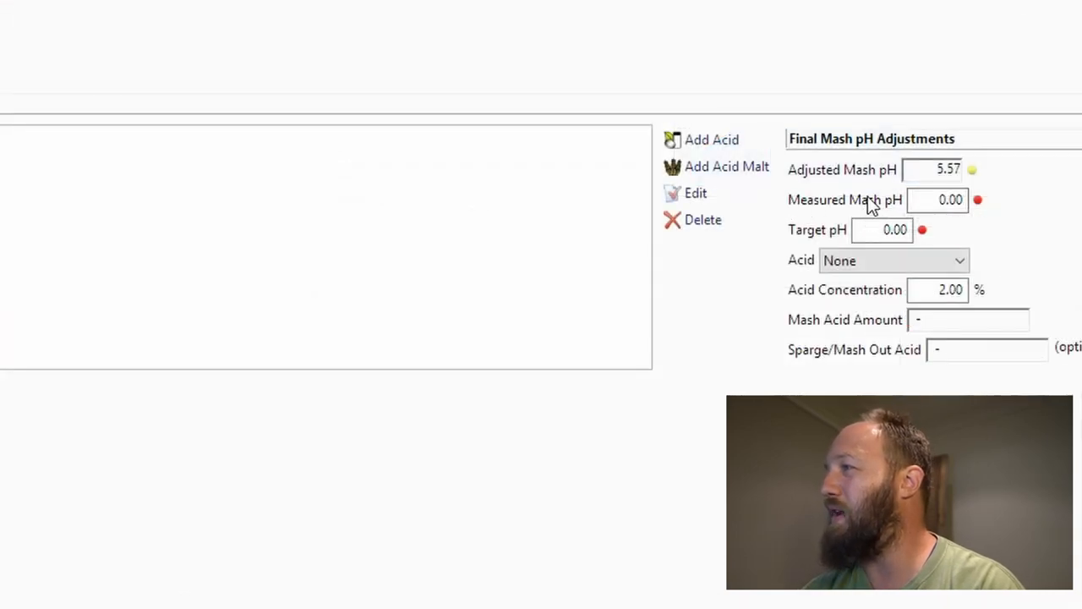
# - Record a measured mash pH of 5.57 and a target pH of 5.3
pyautogui.doubleClick(938, 200)
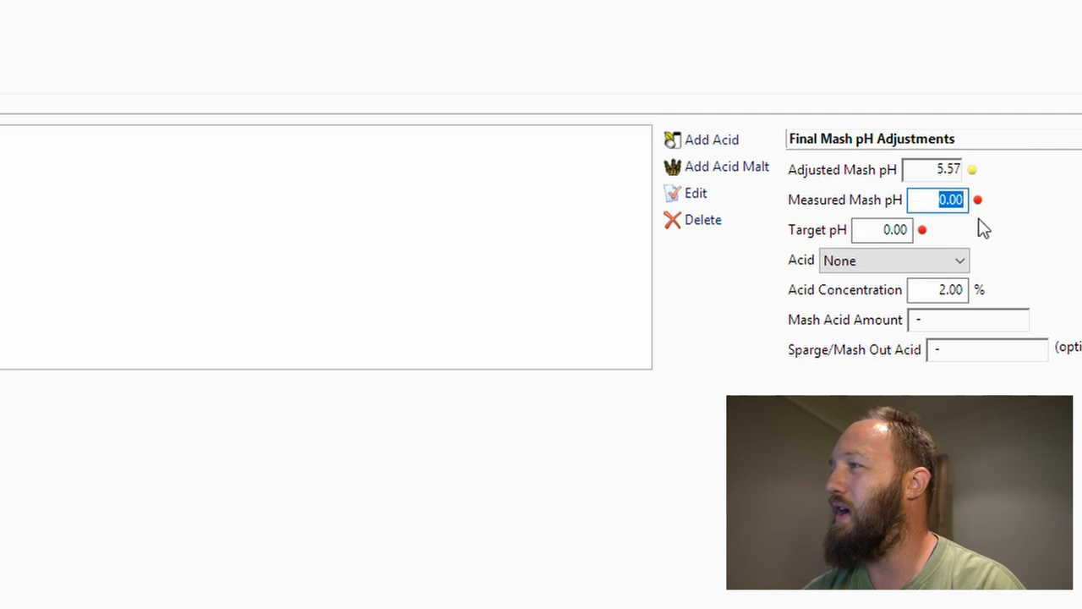
pyautogui.write('5.57')
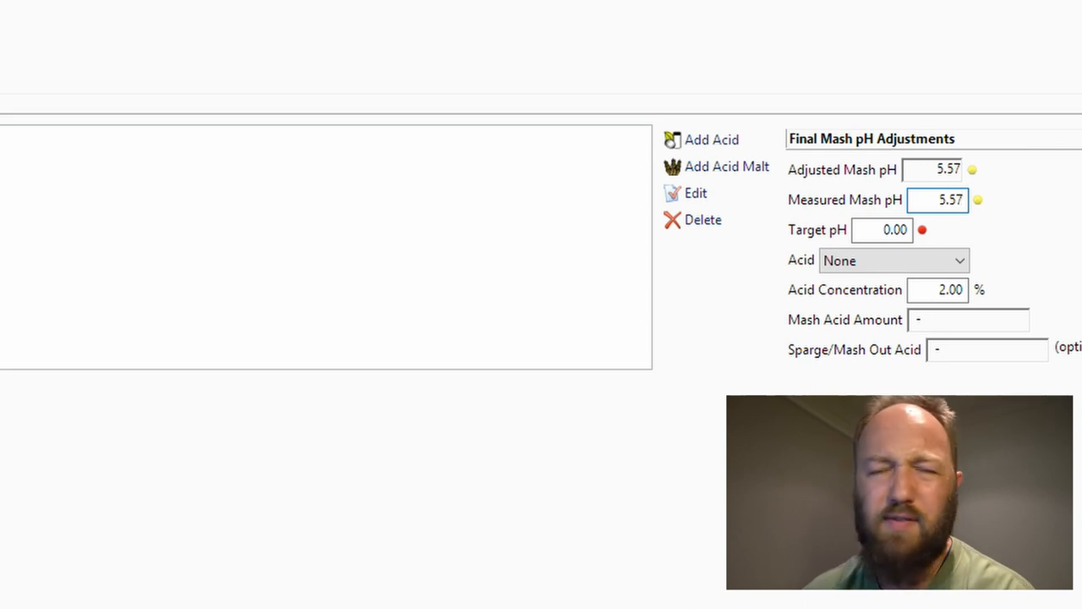
pyautogui.doubleClick(860, 231)
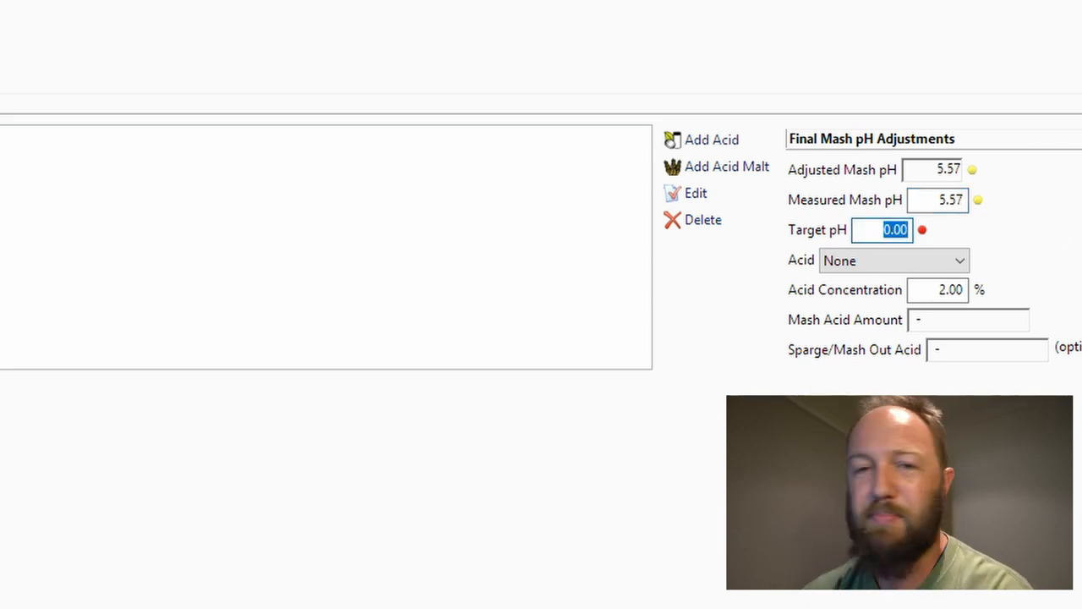
pyautogui.write('5.3')
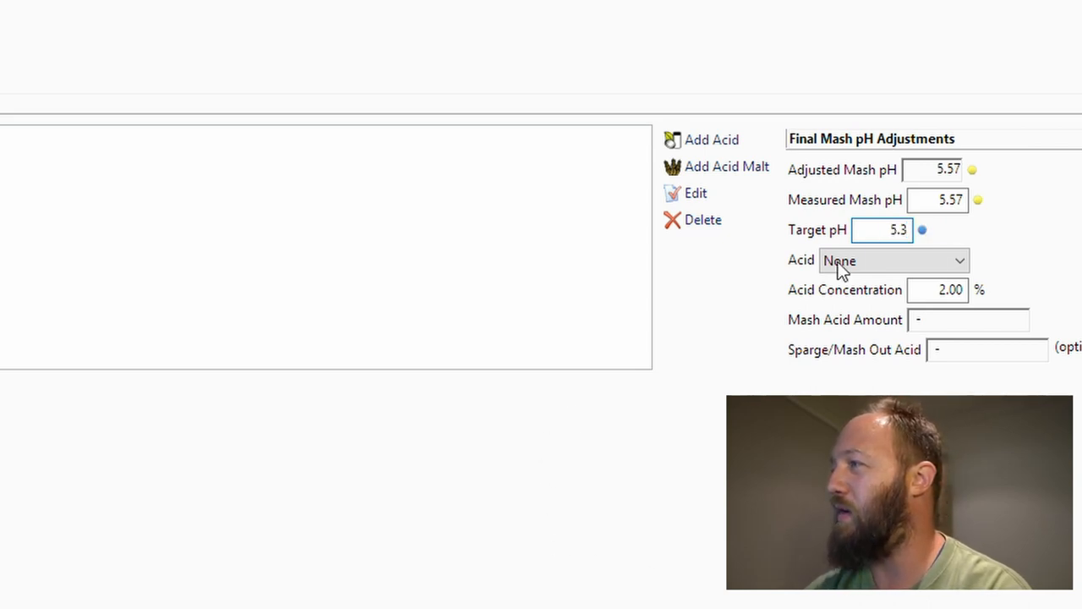
# - Choose Acid Malt as the mash acid, giving a calculated amount of 0.24 kg
pyautogui.click(884, 263)
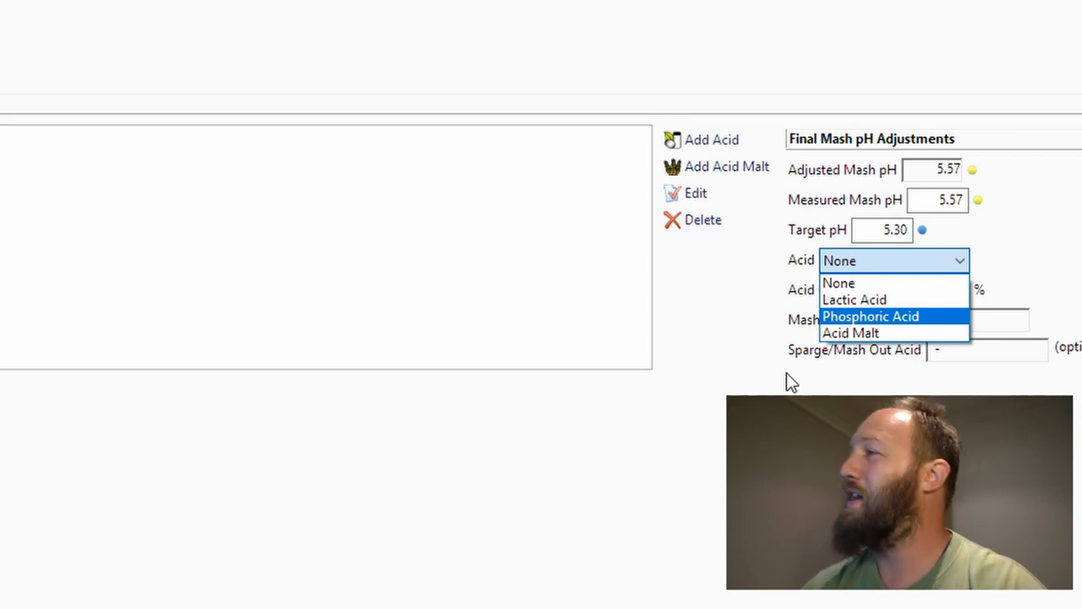
pyautogui.click(862, 336)
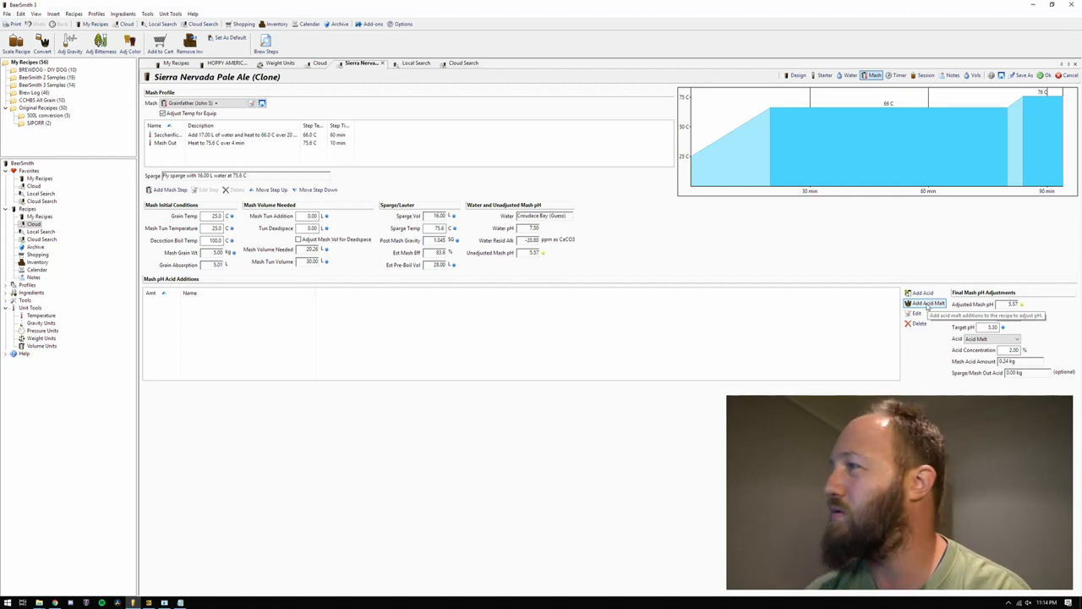
# - Add the 0.24 kg of Acid Malt to the recipe as a mash acid addition
pyautogui.click(928, 303)
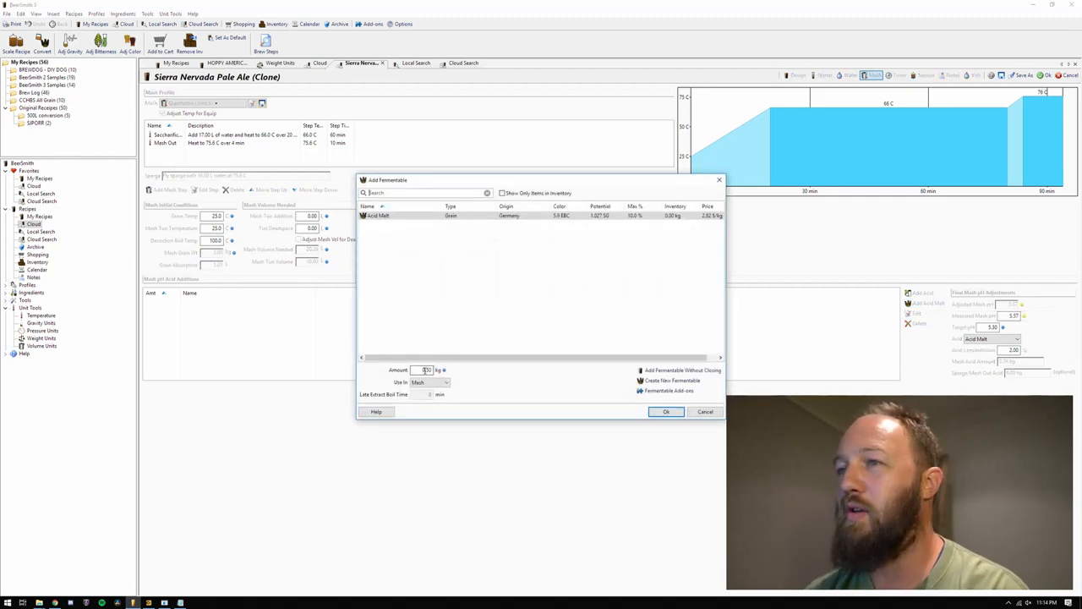
pyautogui.press('BackSpace')
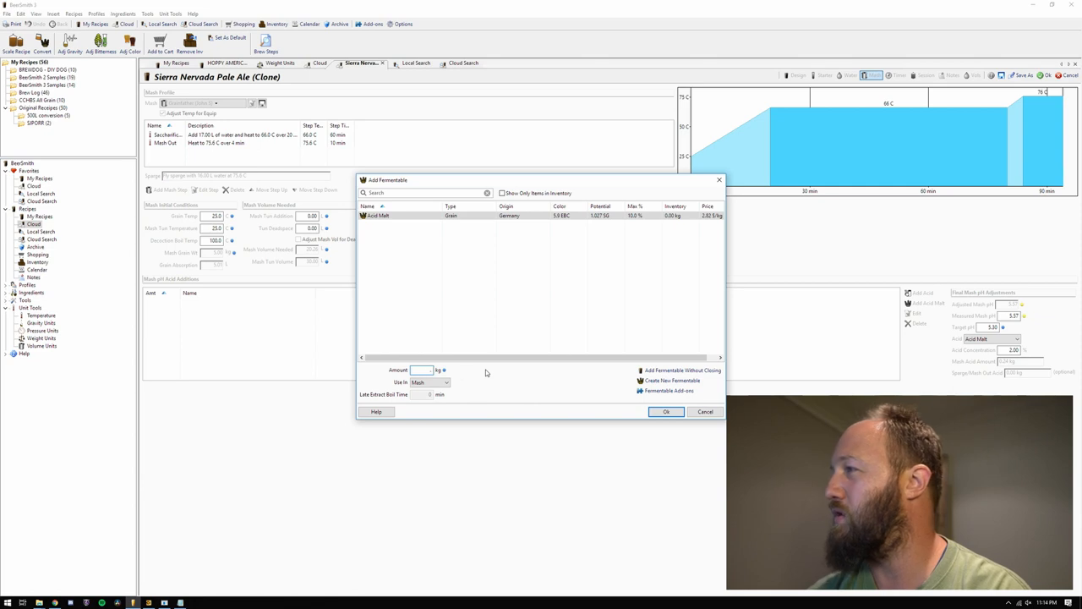
pyautogui.write('.234')
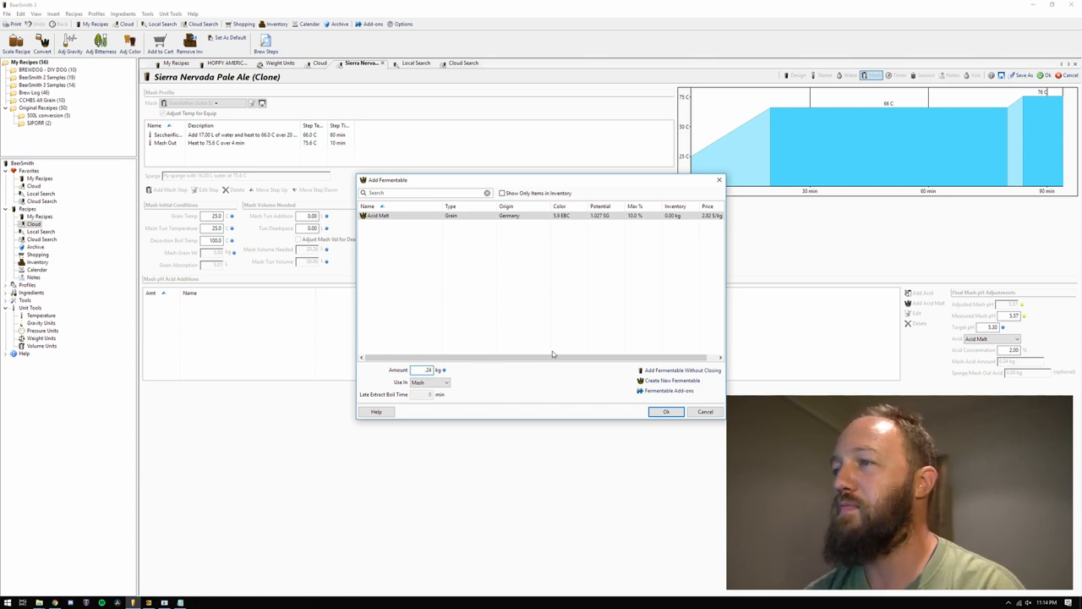
pyautogui.click(668, 412)
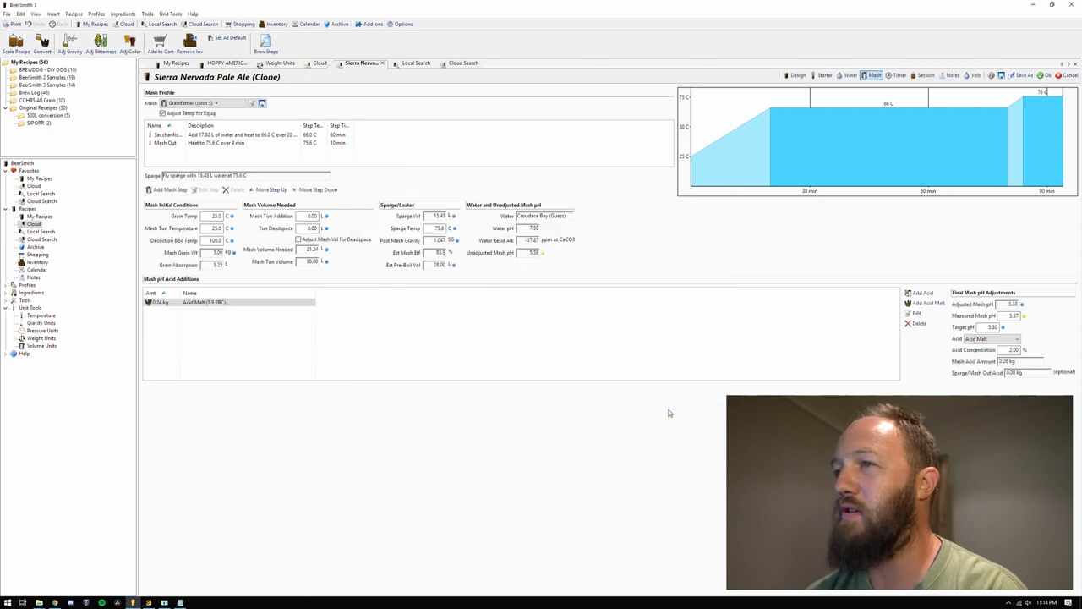
pyautogui.click(796, 76)
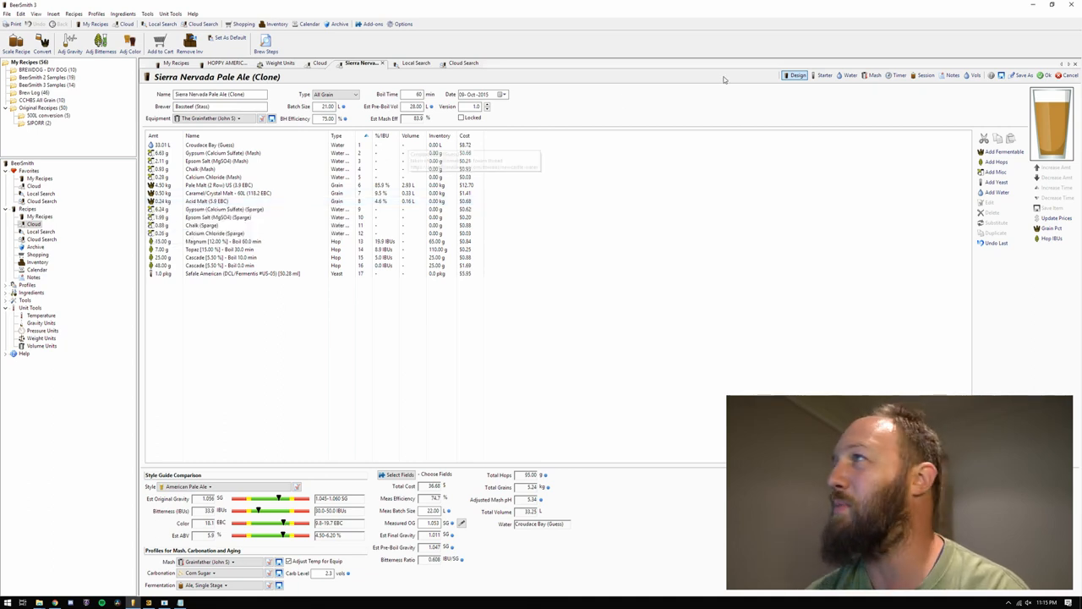
pyautogui.click(874, 75)
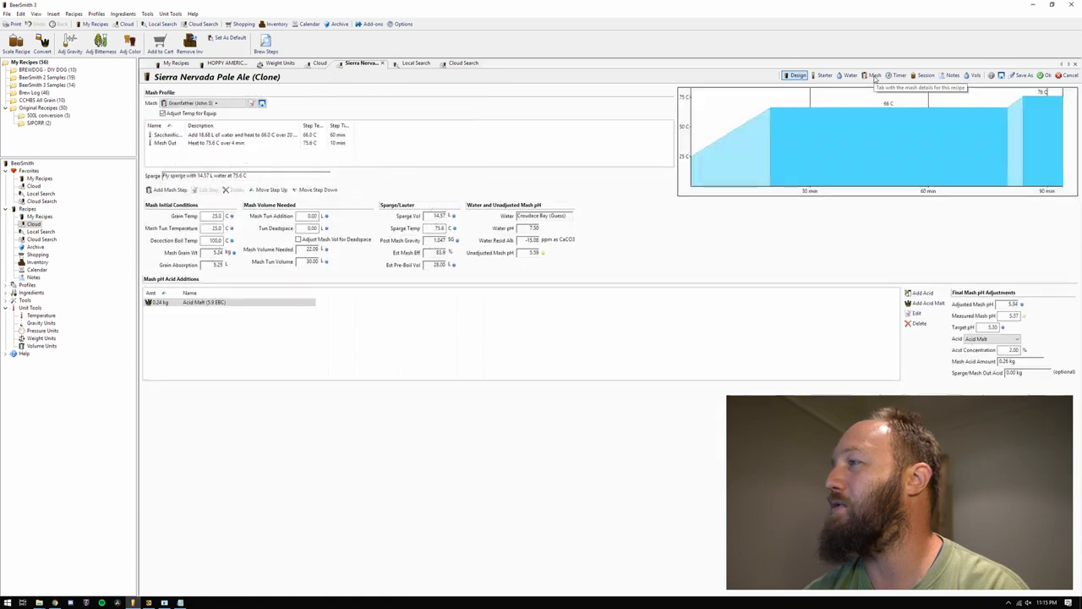